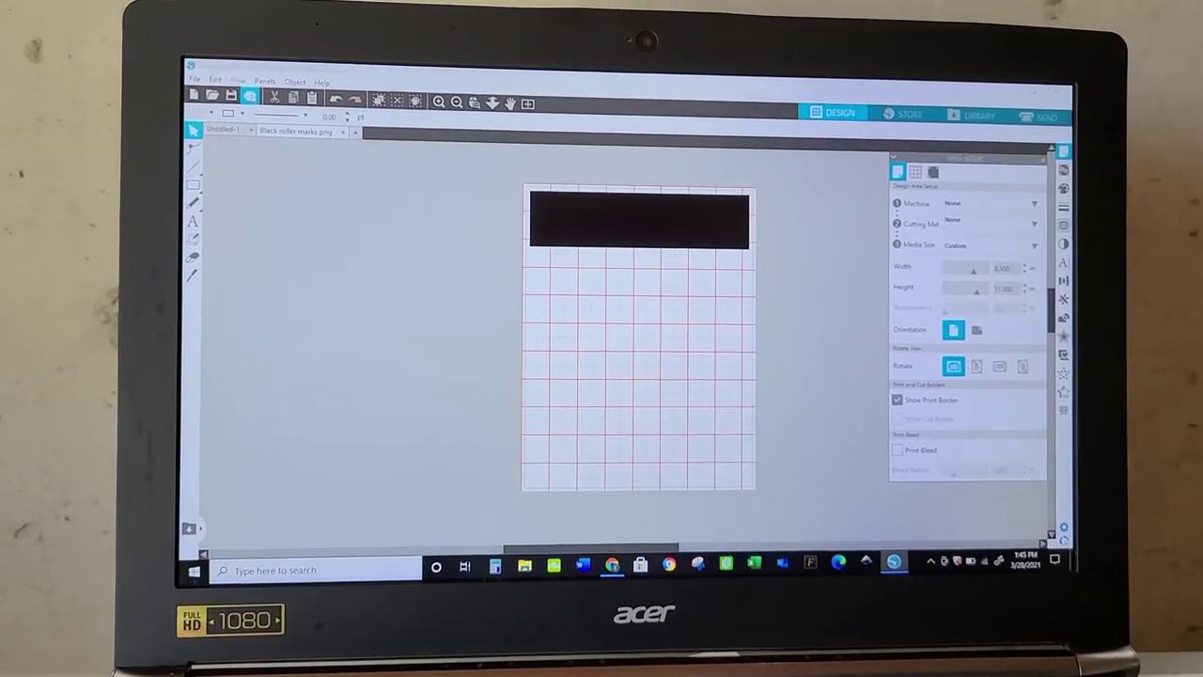
# - Choose Letter (8.5 x 11 in) as the document size in the Epson printer preferences
pyautogui.click(250, 97)
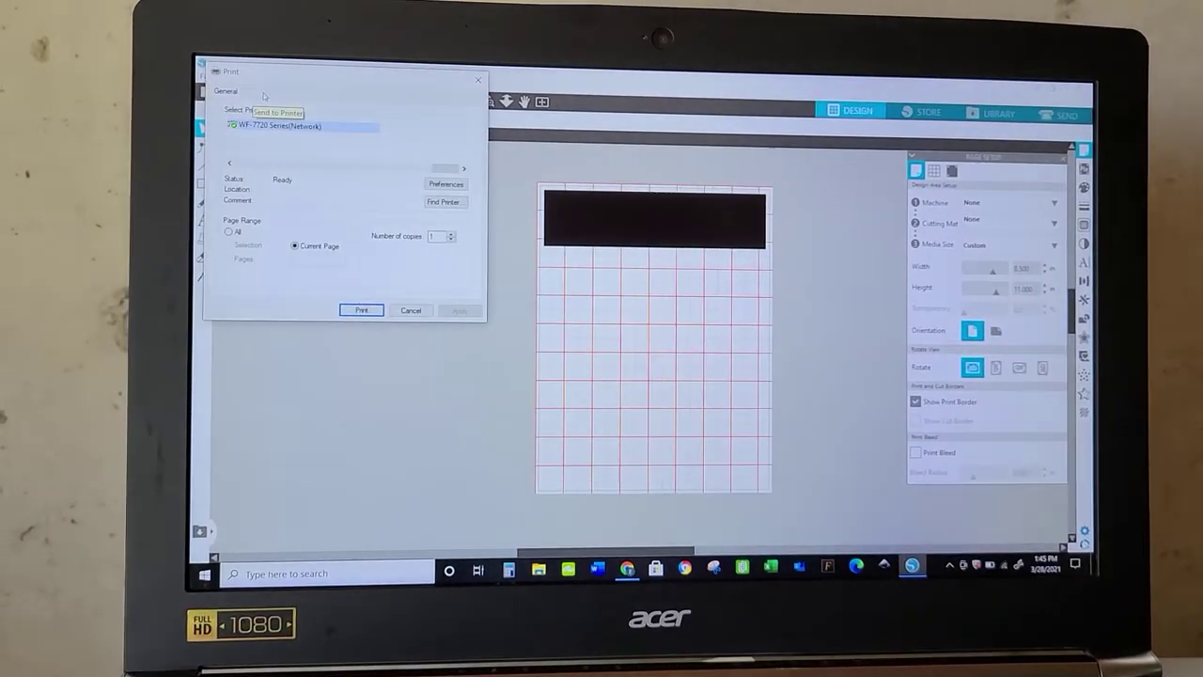
pyautogui.click(467, 197)
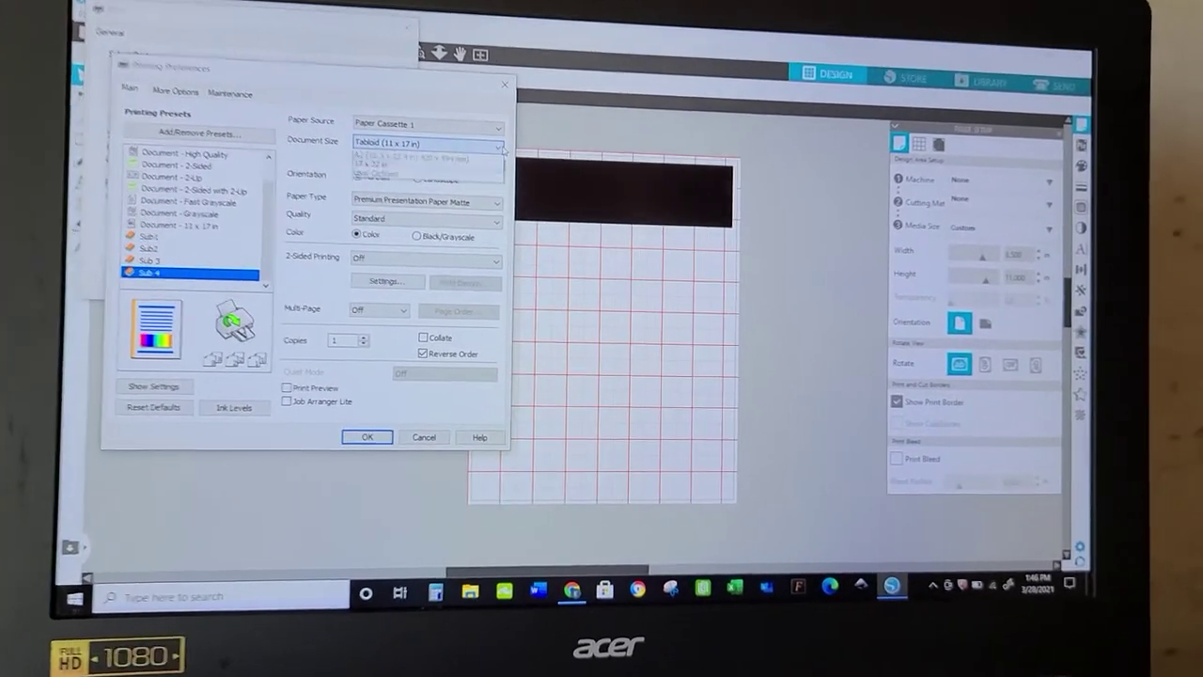
pyautogui.click(613, 147)
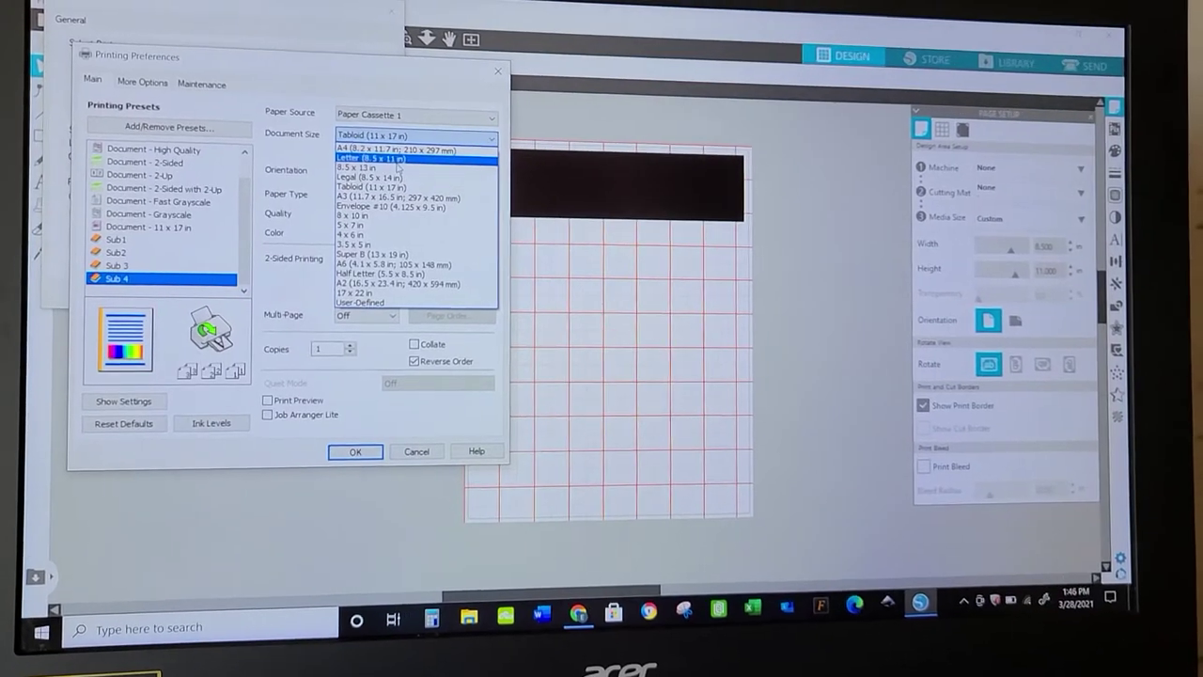
pyautogui.click(375, 163)
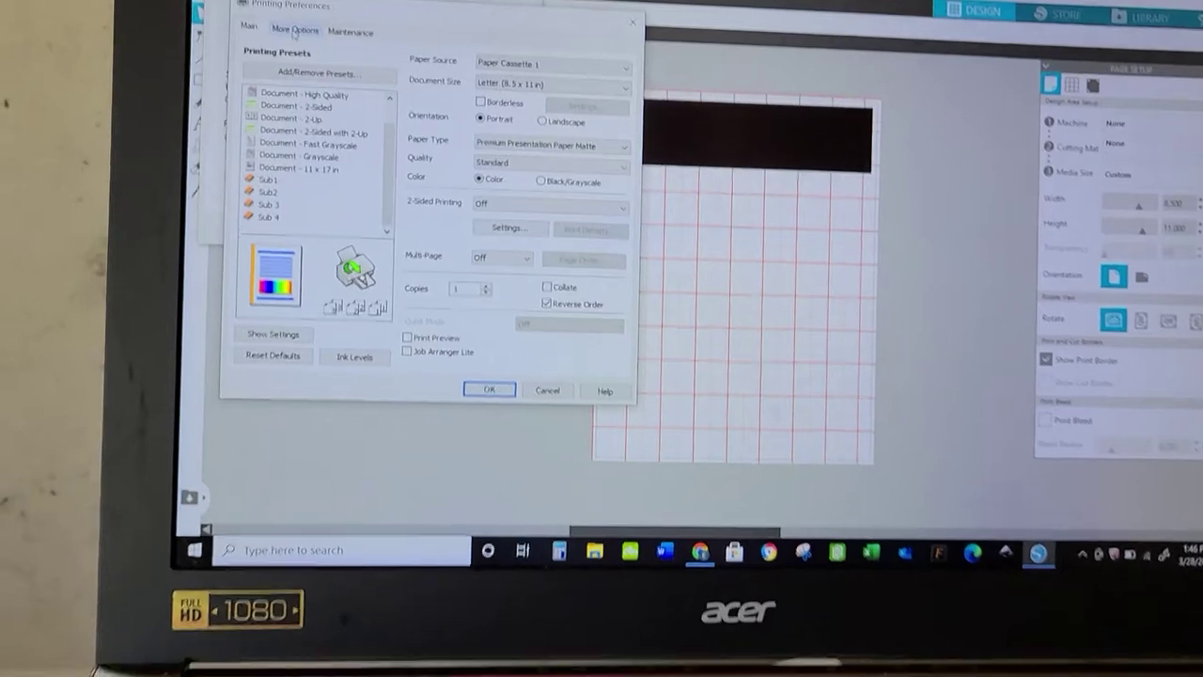
pyautogui.click(261, 83)
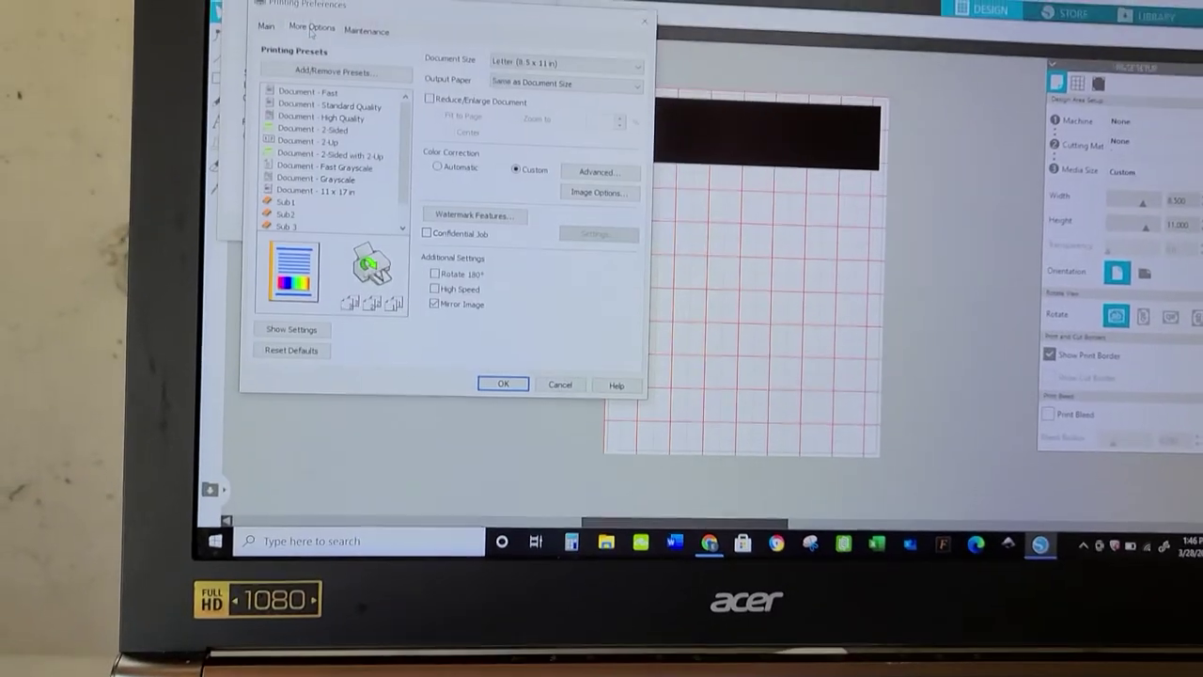
pyautogui.click(613, 222)
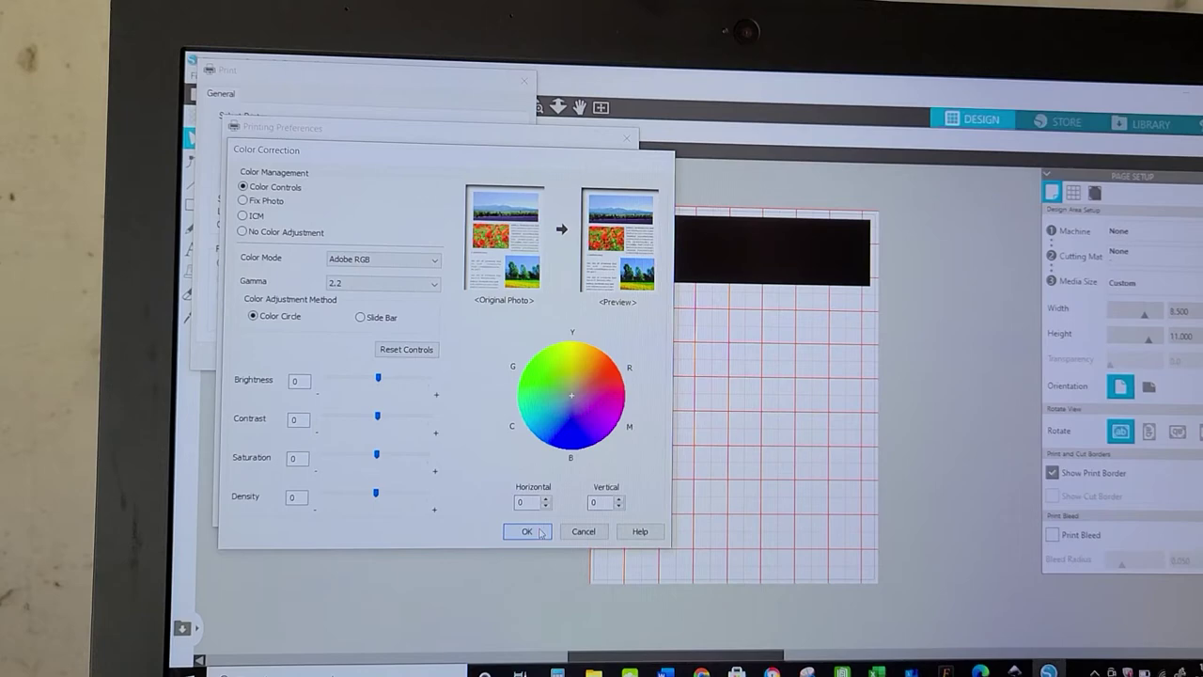
# - Set Maintenance Extended Settings Print Density to -15, then confirm and apply the Epson preferences
pyautogui.click(523, 485)
pyautogui.click(313, 144)
pyautogui.click(459, 280)
pyautogui.doubleClick(519, 376)
pyautogui.write('-15')
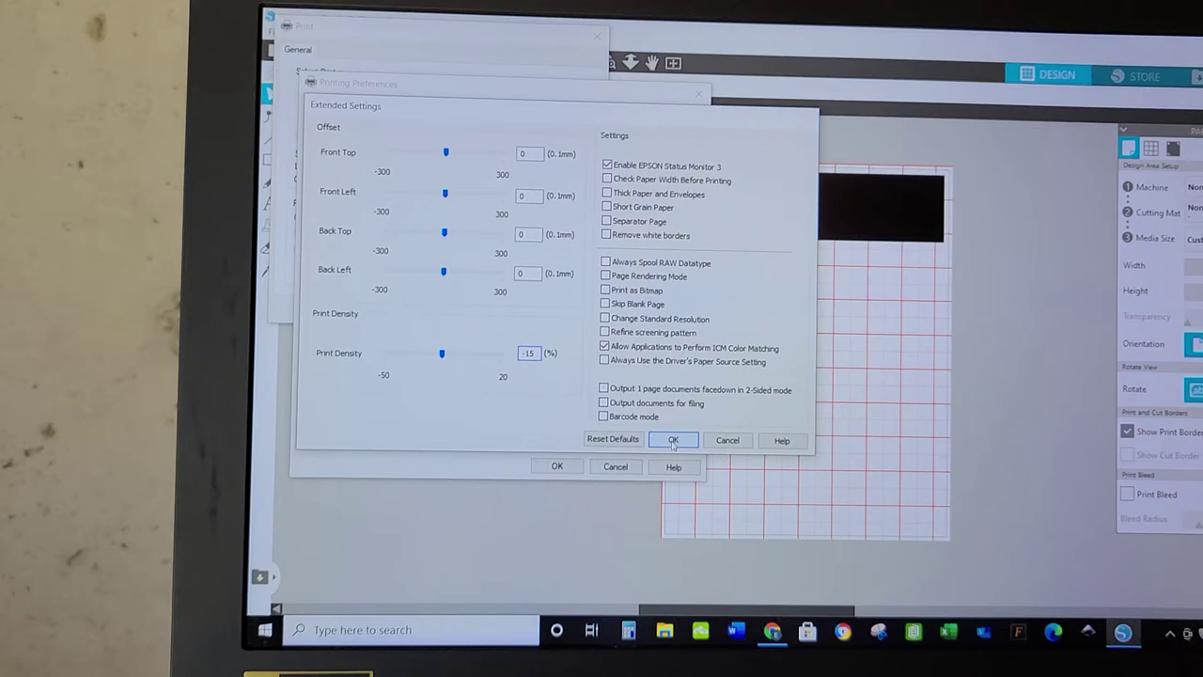
pyautogui.click(676, 448)
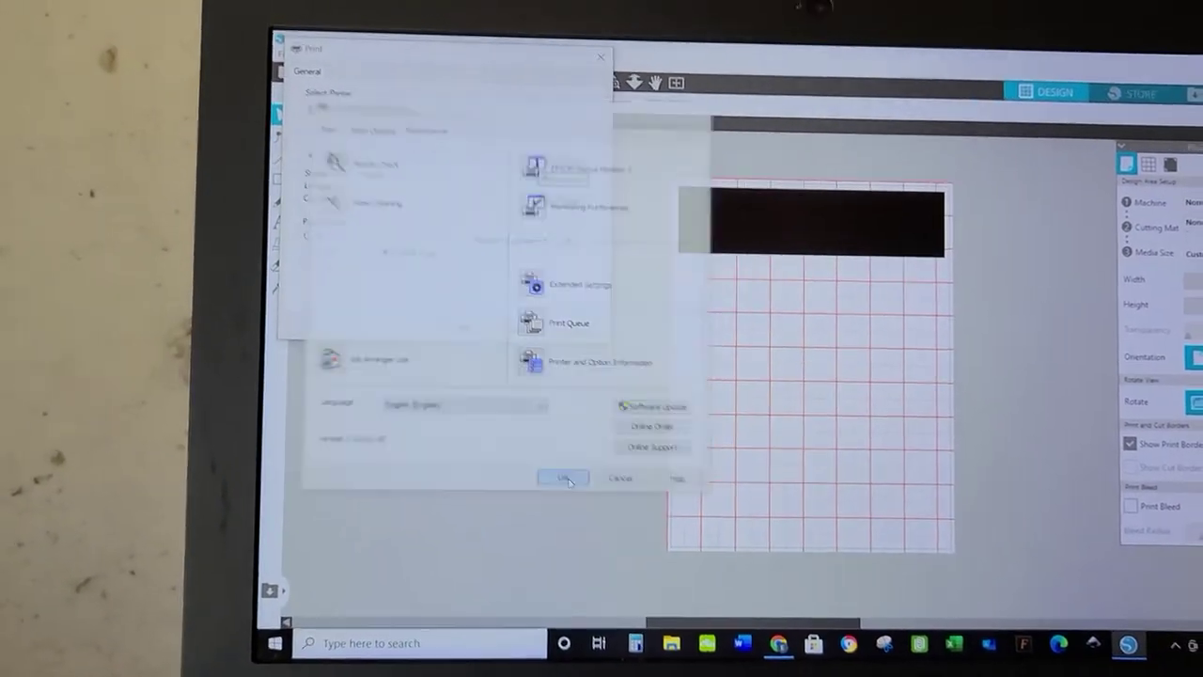
pyautogui.click(581, 458)
pyautogui.click(612, 317)
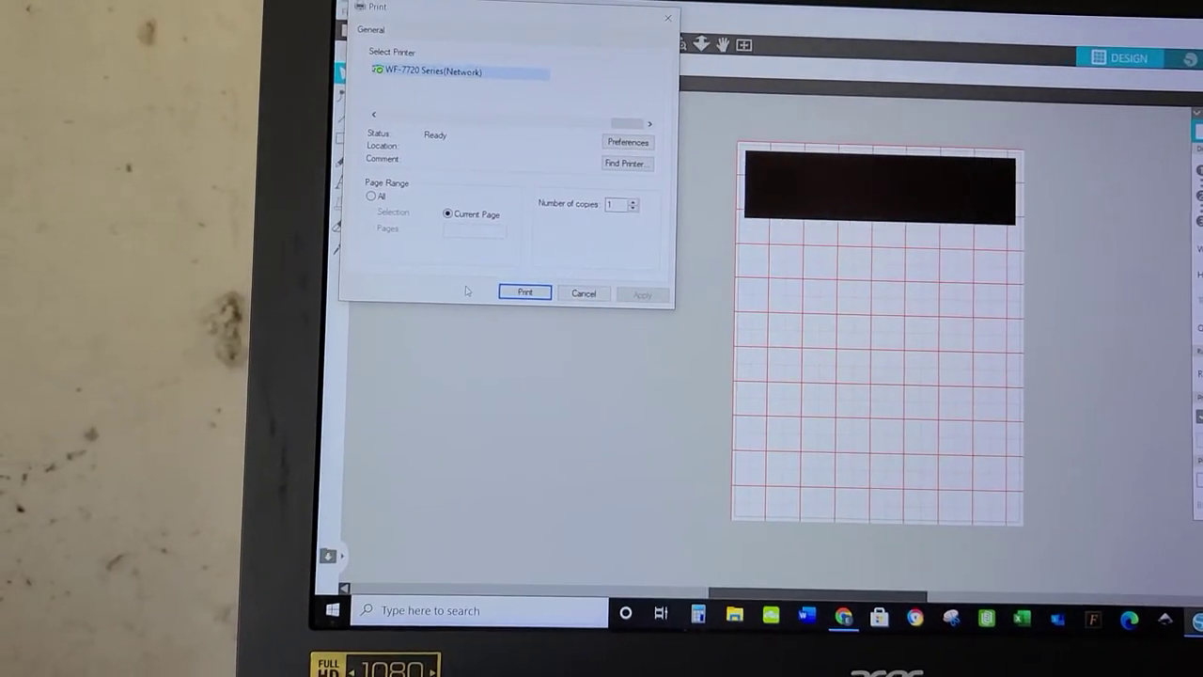